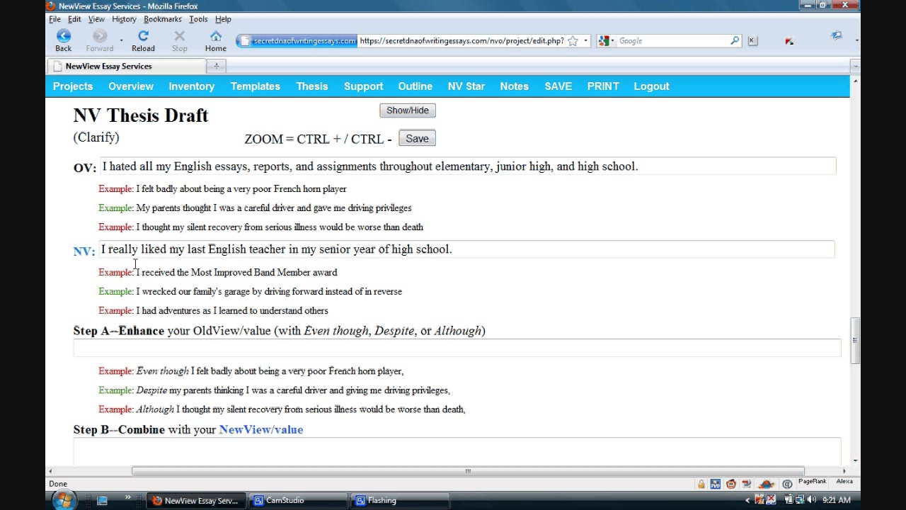
# Copy the OV sentence into the Step A Enhance field and put "Although" in front of it.
pyautogui.moveTo(679, 162); pyautogui.dragTo(46, 143)
pyautogui.hotkey('ctrl', 'c')
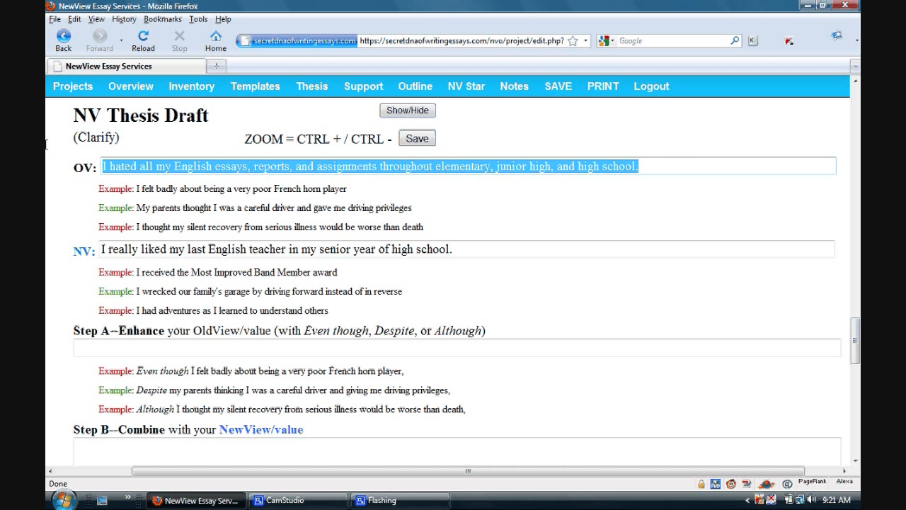
pyautogui.click(277, 347)
pyautogui.rightClick(277, 345)
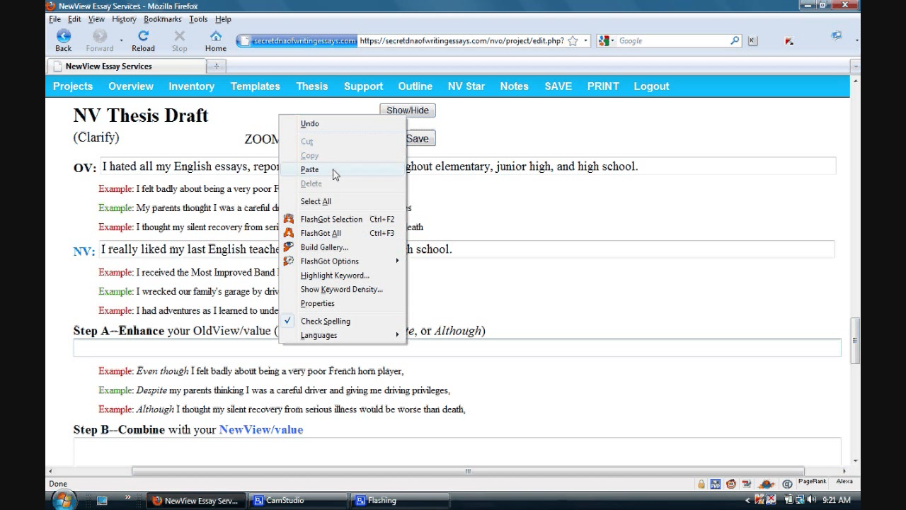
pyautogui.click(309, 169)
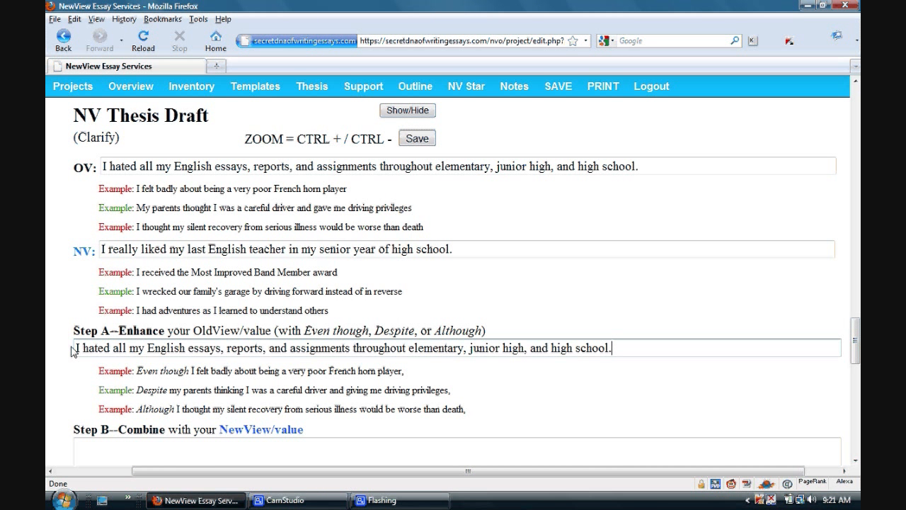
pyautogui.click(76, 340)
pyautogui.write('Alt')
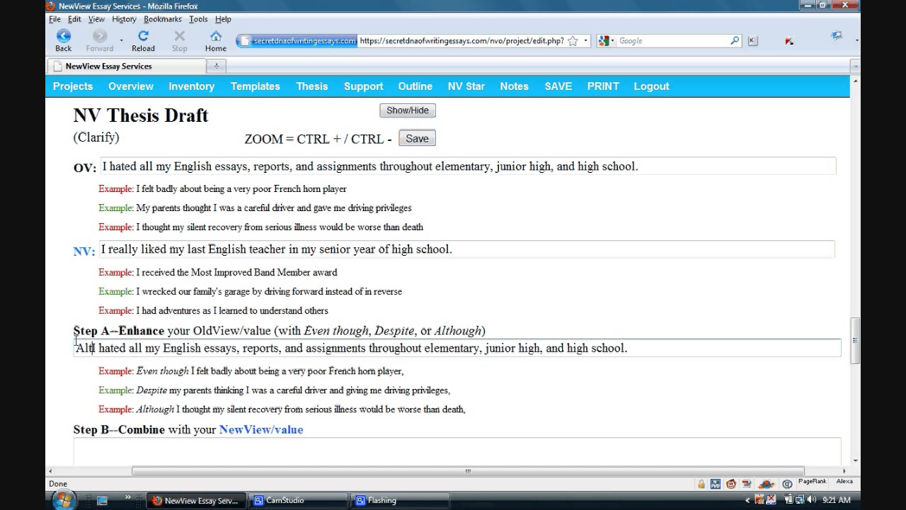
pyautogui.write('hough')
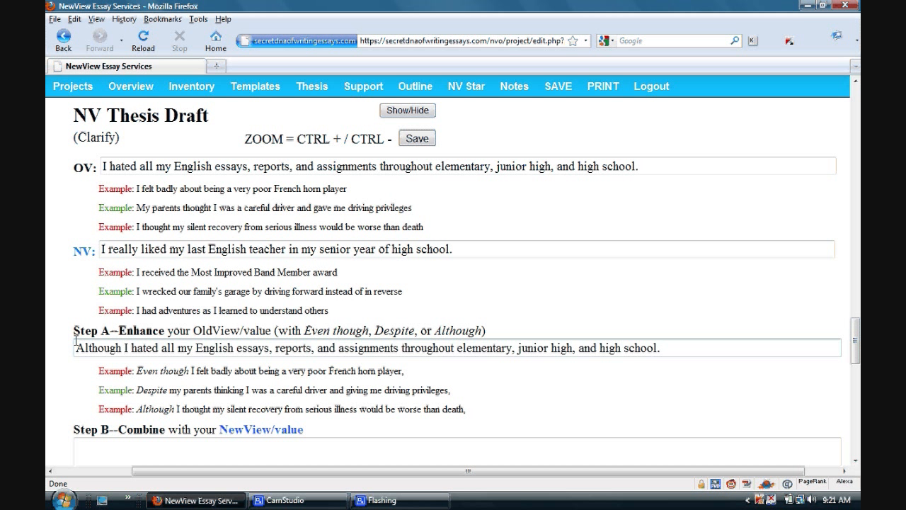
# Copy the "Although" sentence from Step A into the Step B Combine field.
pyautogui.moveTo(676, 350); pyautogui.dragTo(46, 294)
pyautogui.hotkey('ctrl', 'c')
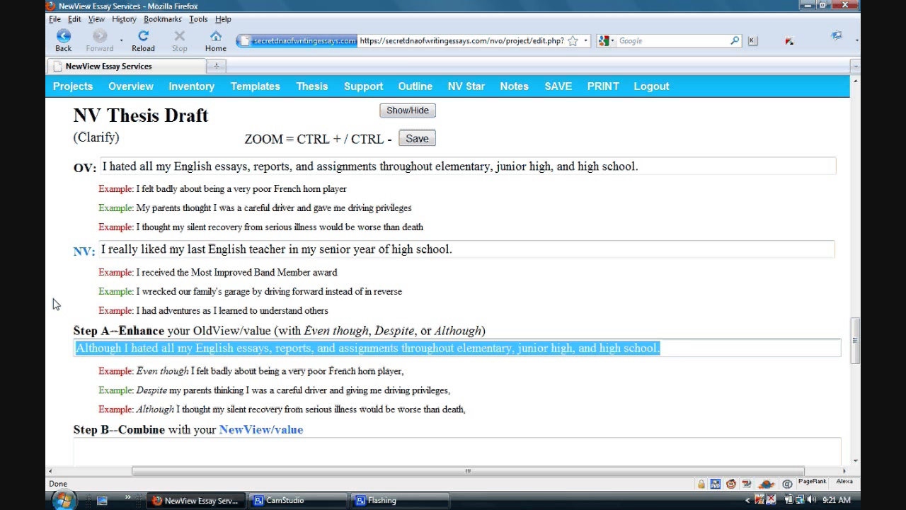
pyautogui.click(132, 446)
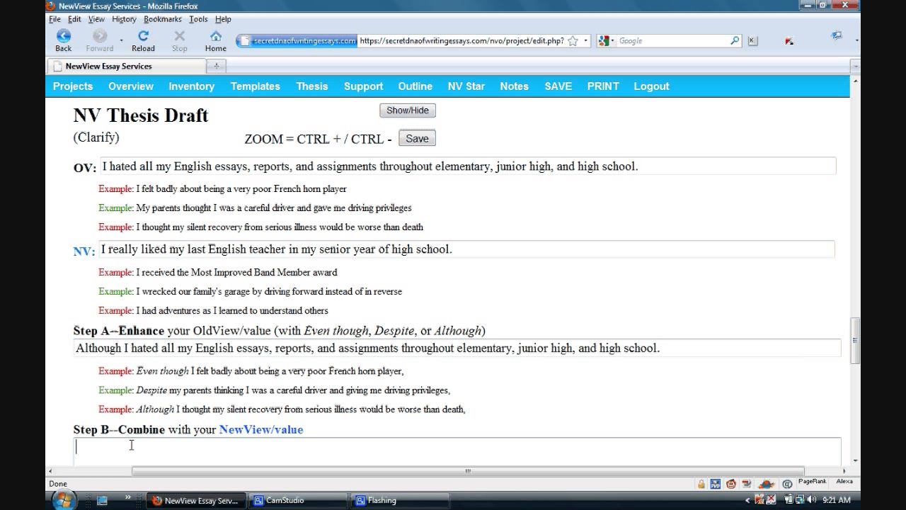
pyautogui.hotkey('ctrl', 'v')
# Copy the NV sentence onto a new line below the "Although" sentence in Step B.
pyautogui.moveTo(457, 249); pyautogui.dragTo(46, 280)
pyautogui.hotkey('ctrl', 'c')
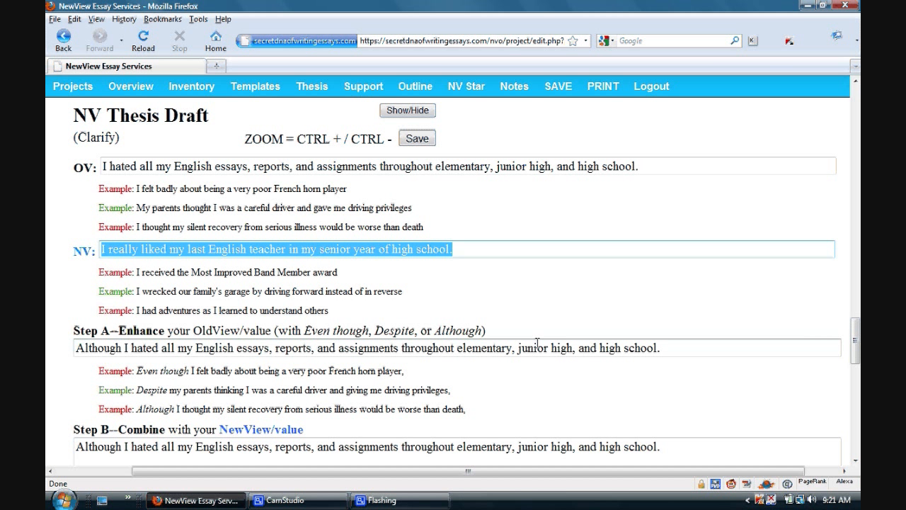
pyautogui.click(684, 448)
pyautogui.press('Return')
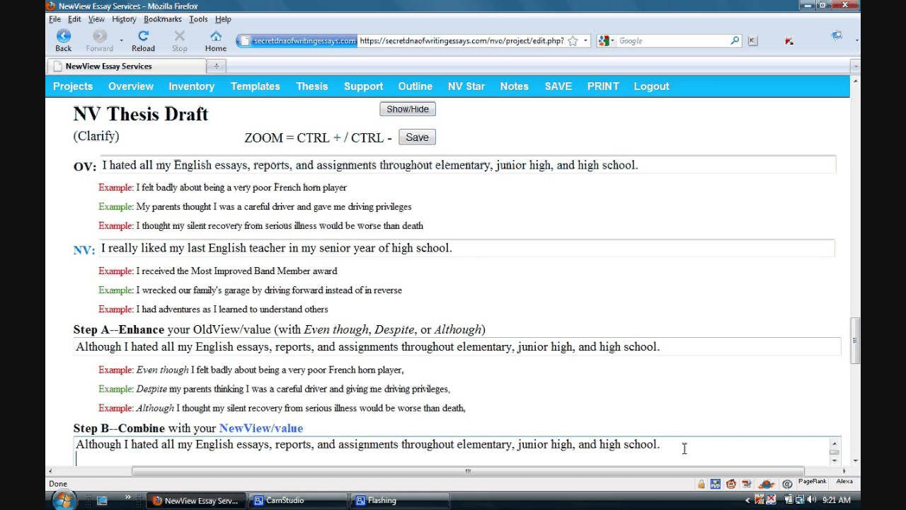
pyautogui.hotkey('ctrl', 'v')
# Copy both Step B sentences into Step C and insert "my dislike for English classes stopped when I found that" between them.
pyautogui.scroll(-5, 682, 411)
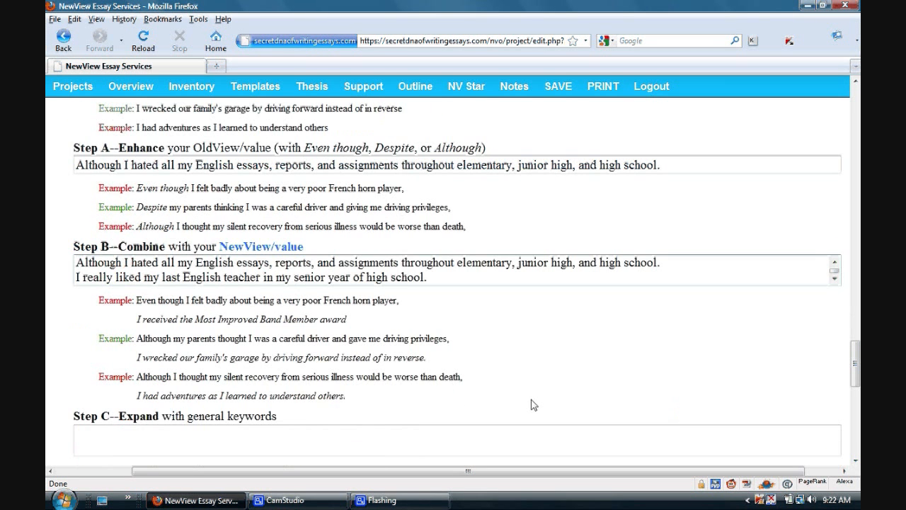
pyautogui.scroll(-3, 534, 404)
pyautogui.scroll(-1, 533, 402)
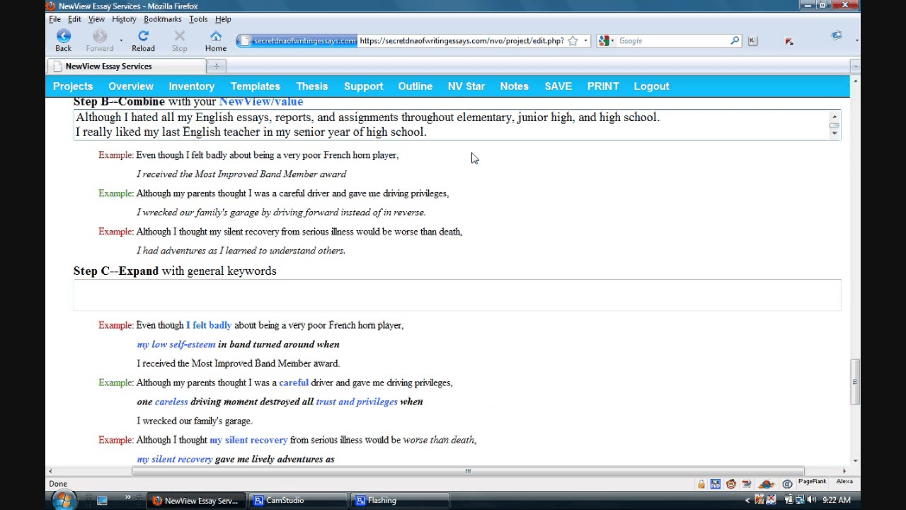
pyautogui.moveTo(428, 132); pyautogui.dragTo(52, 124)
pyautogui.hotkey('ctrl', 'c')
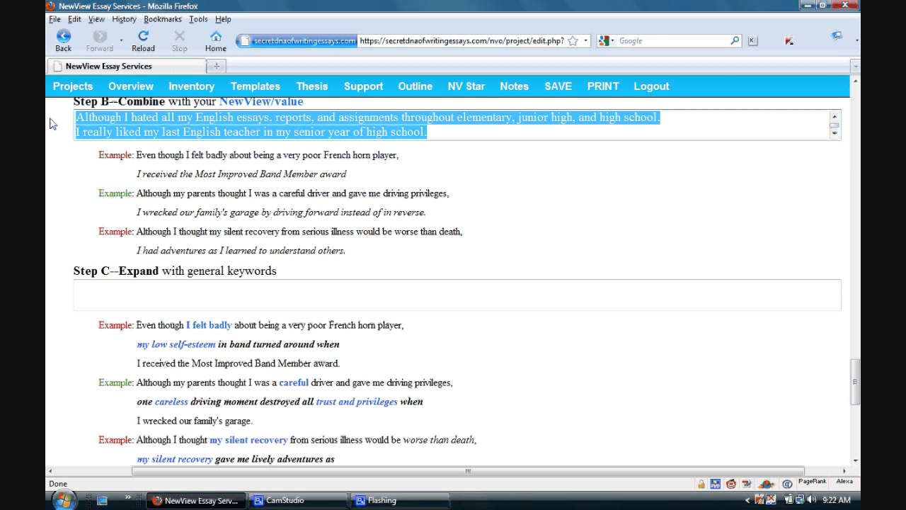
pyautogui.click(146, 286)
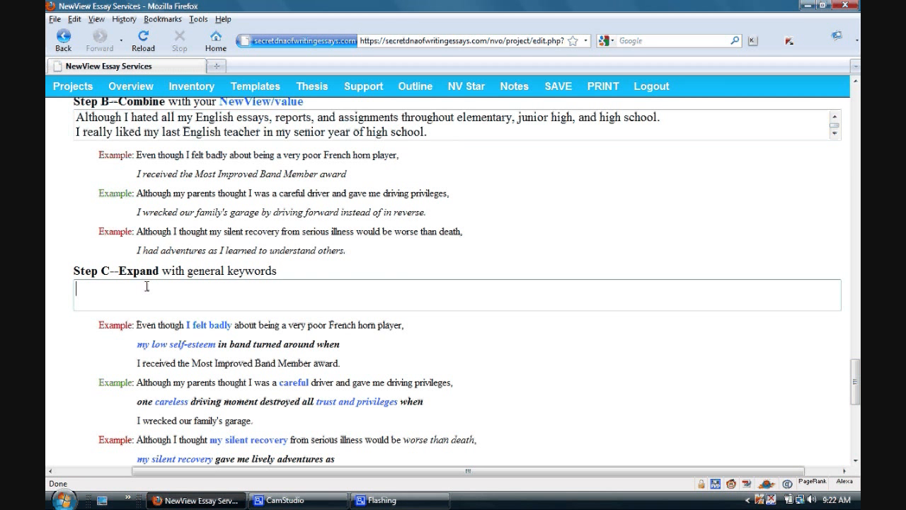
pyautogui.hotkey('ctrl', 'v')
pyautogui.click(685, 289)
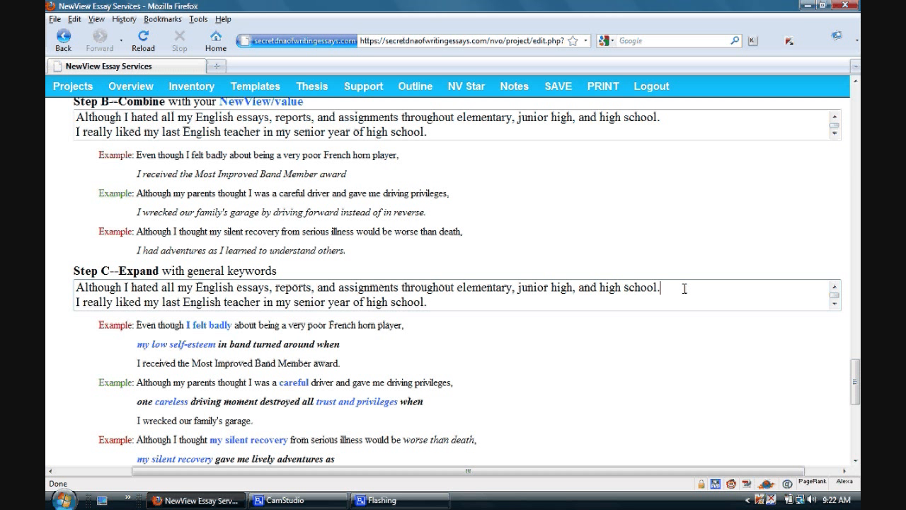
pyautogui.press('Return')
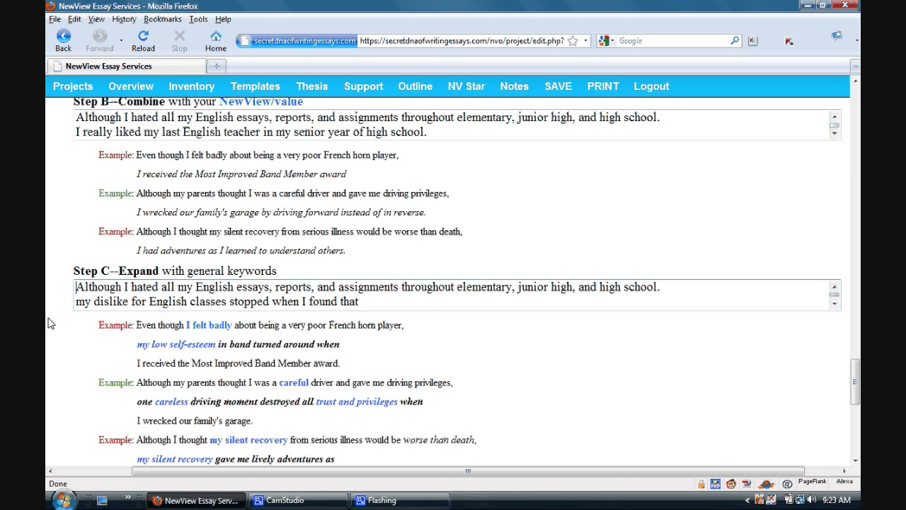
# Copy the Step C text into Step D and end it with "when I unexpectedly got a great English teacher in my senior year of high school.".
pyautogui.scroll(-1, 49, 323)
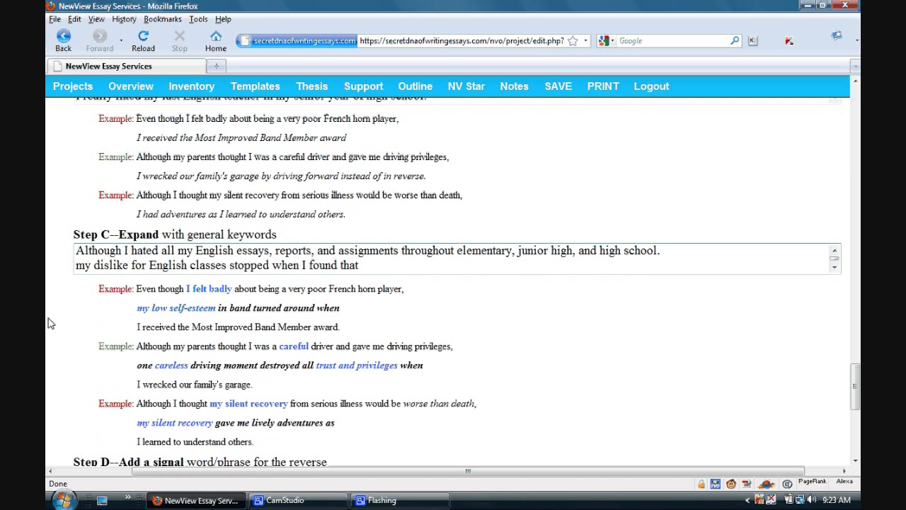
pyautogui.scroll(-1, 91, 265)
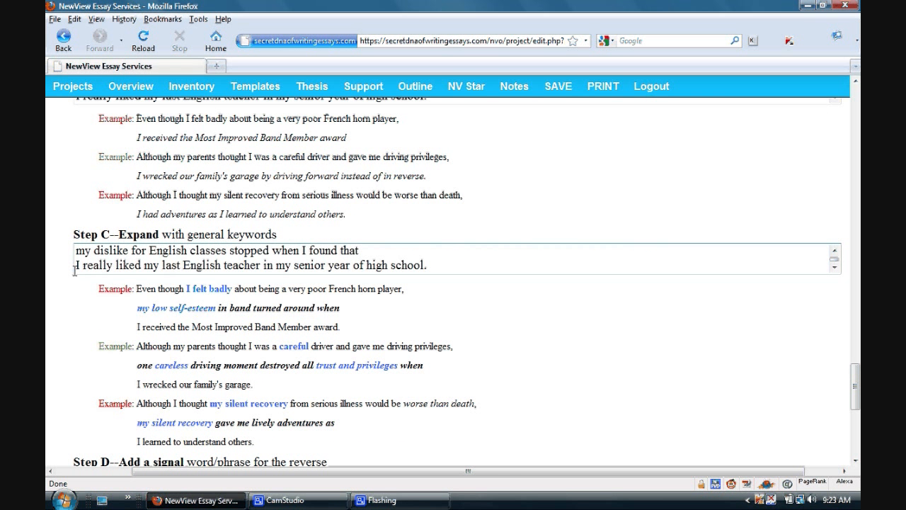
pyautogui.moveTo(432, 266); pyautogui.dragTo(46, 198)
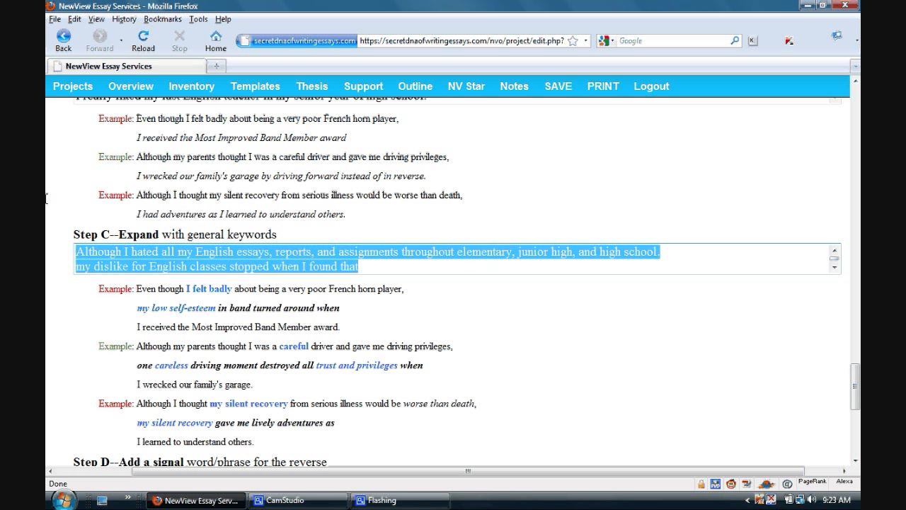
pyautogui.scroll(-1, 224, 345)
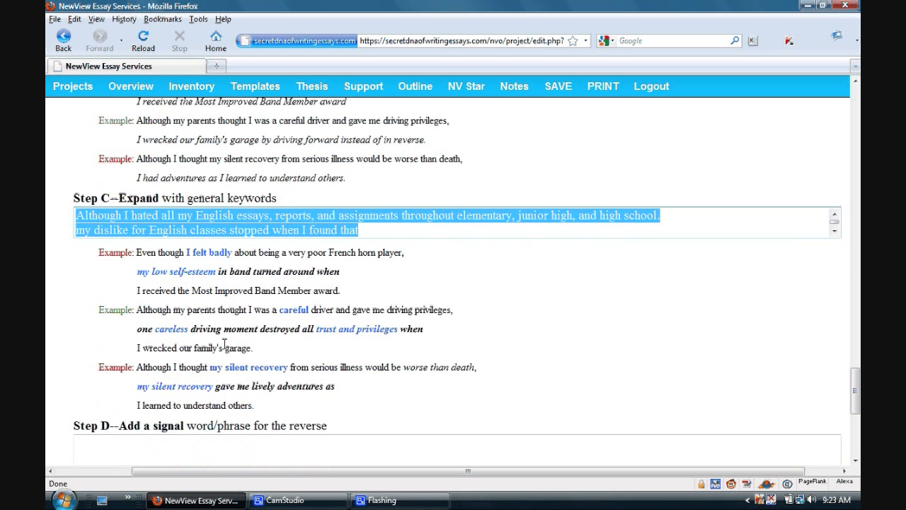
pyautogui.scroll(-5, 223, 345)
pyautogui.click(161, 263)
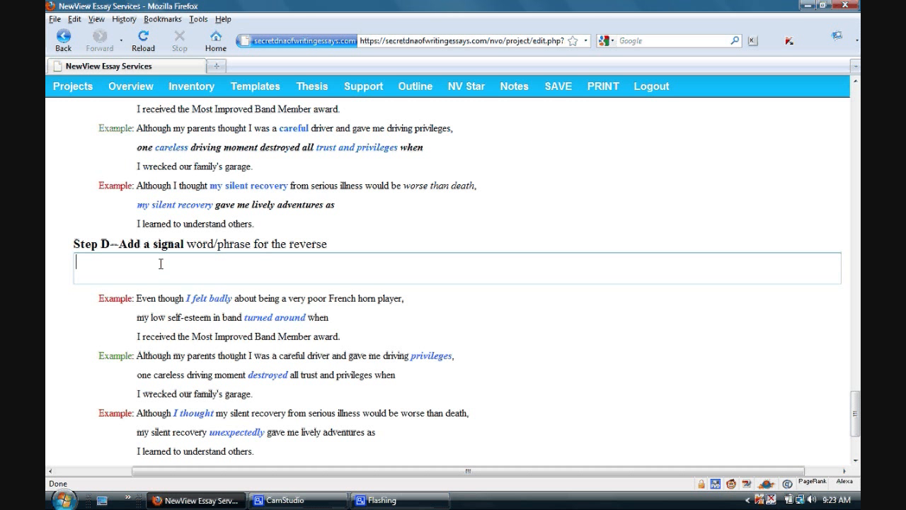
pyautogui.write('my dislike for English classes stopped when I found that I really liked my last English teacher in my senior year of high school.')
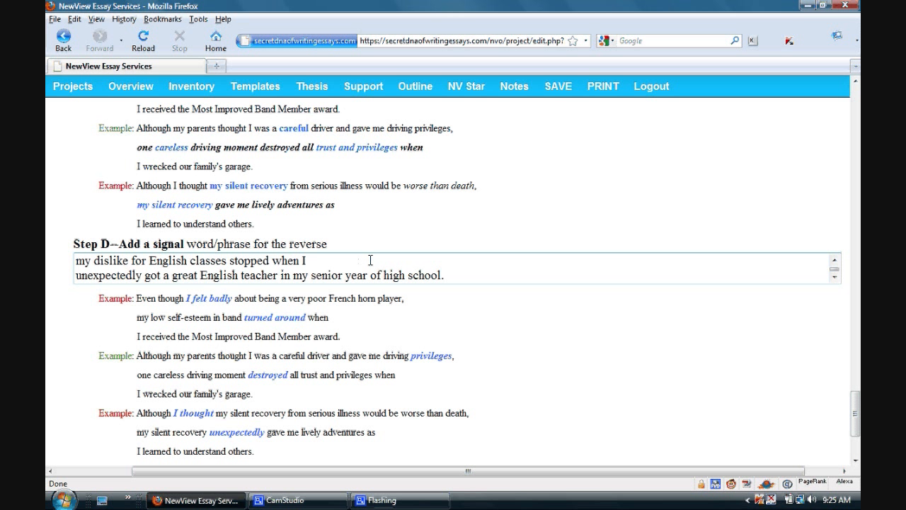
pyautogui.press('Delete')
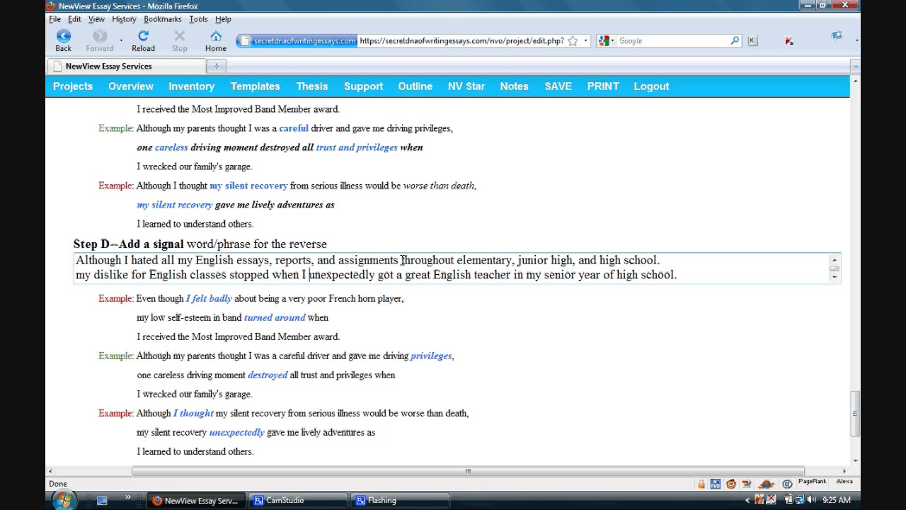
# Look up a REVERSE verb in the NV Star and replace "stopped" with "crawfished" in the Step D text.
pyautogui.moveTo(316, 274); pyautogui.dragTo(377, 275)
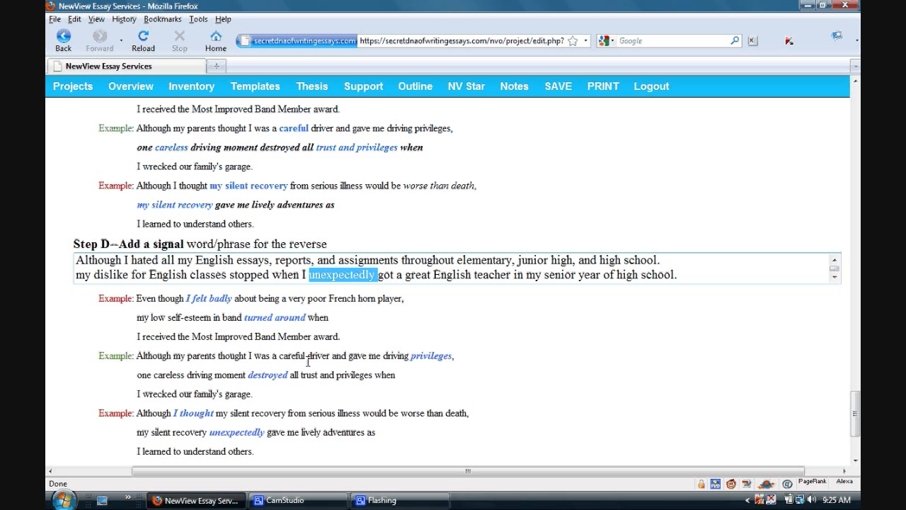
pyautogui.click(230, 275)
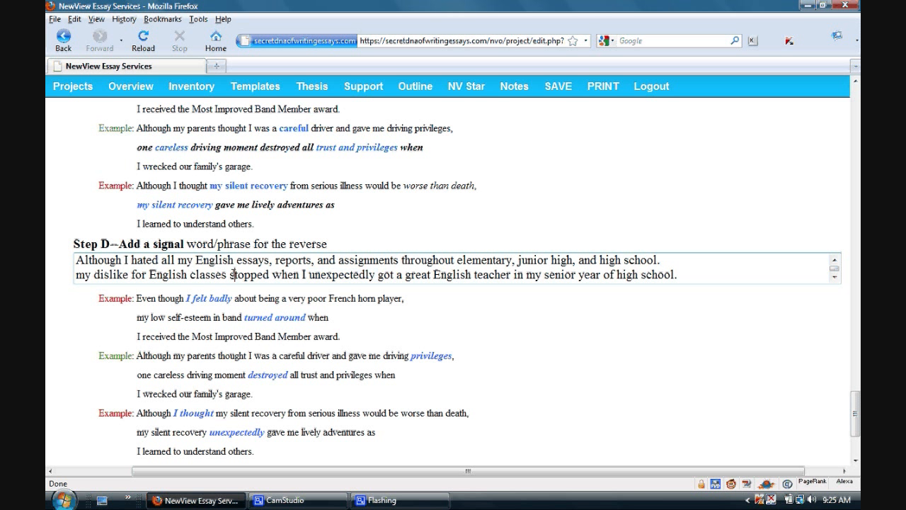
pyautogui.moveTo(230, 274); pyautogui.dragTo(269, 275)
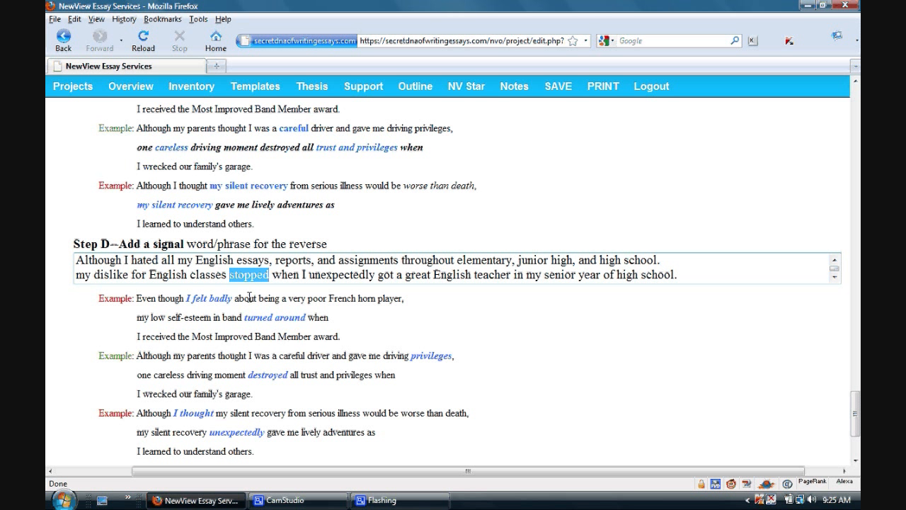
pyautogui.moveTo(512, 99)
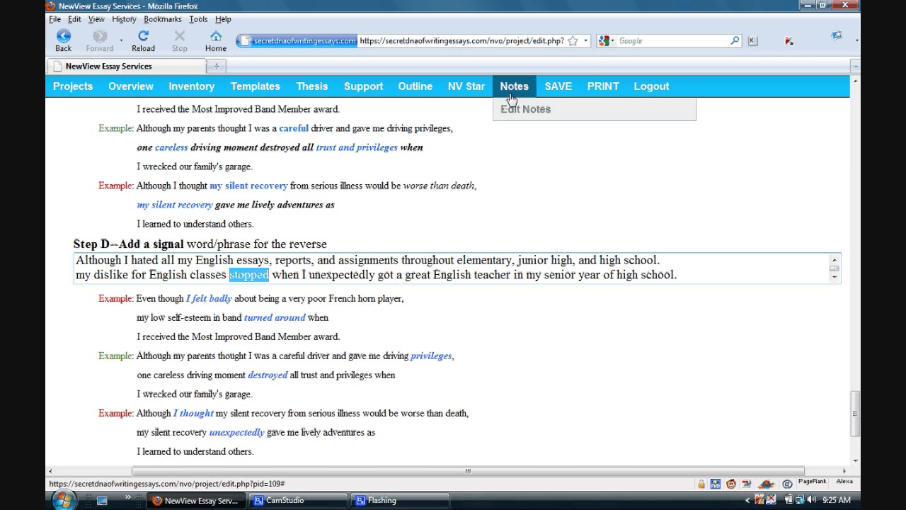
pyautogui.click(473, 91)
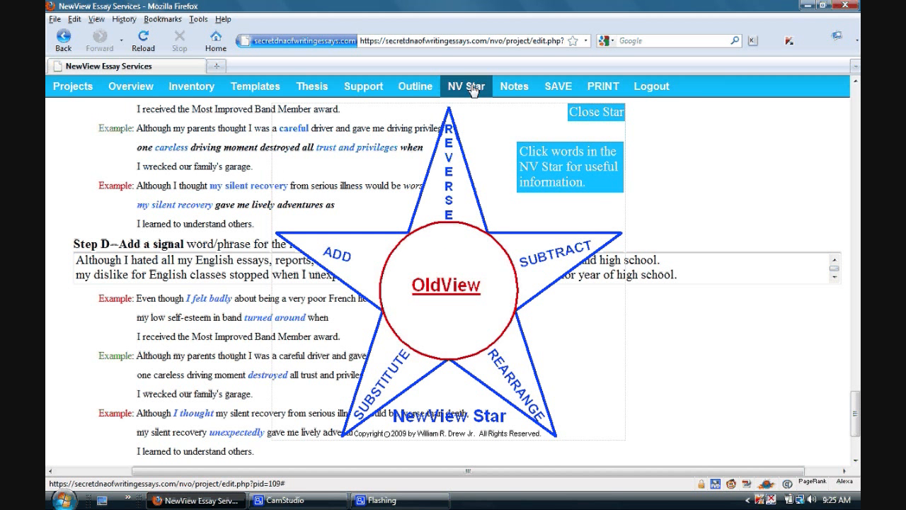
pyautogui.click(459, 162)
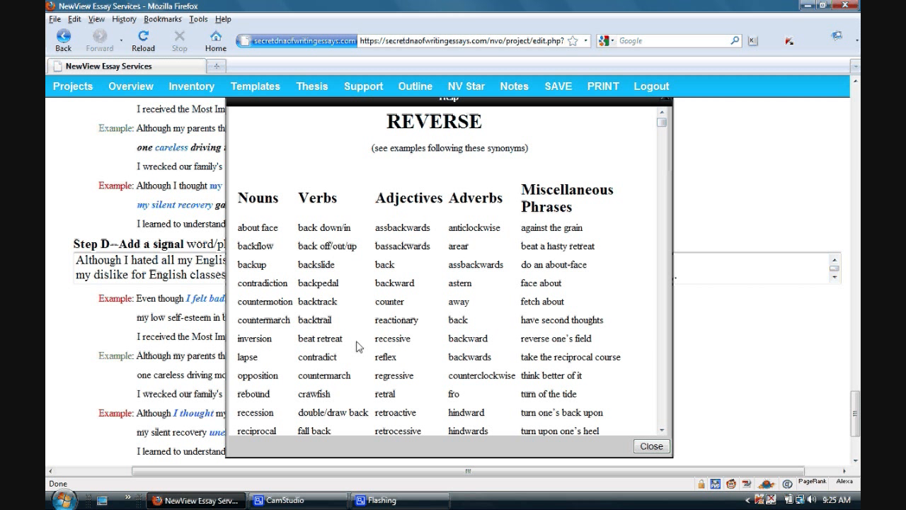
pyautogui.moveTo(339, 395); pyautogui.dragTo(298, 394)
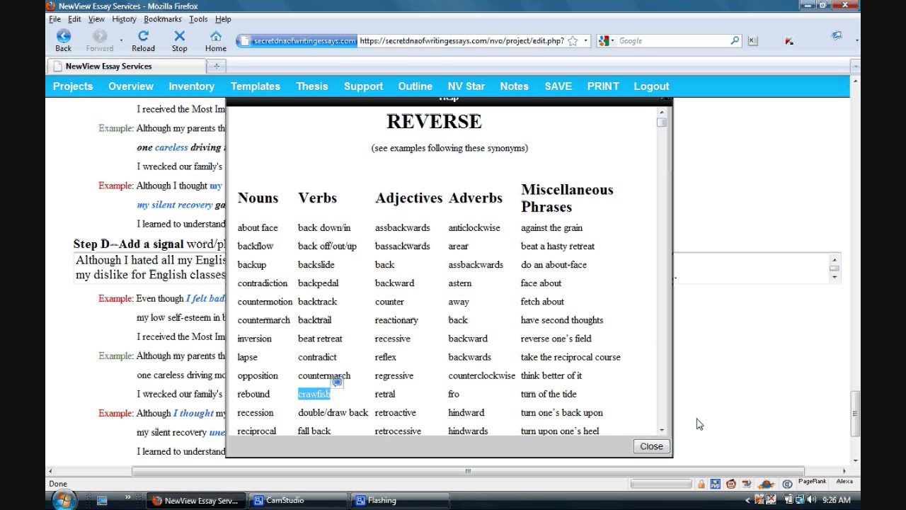
pyautogui.click(652, 447)
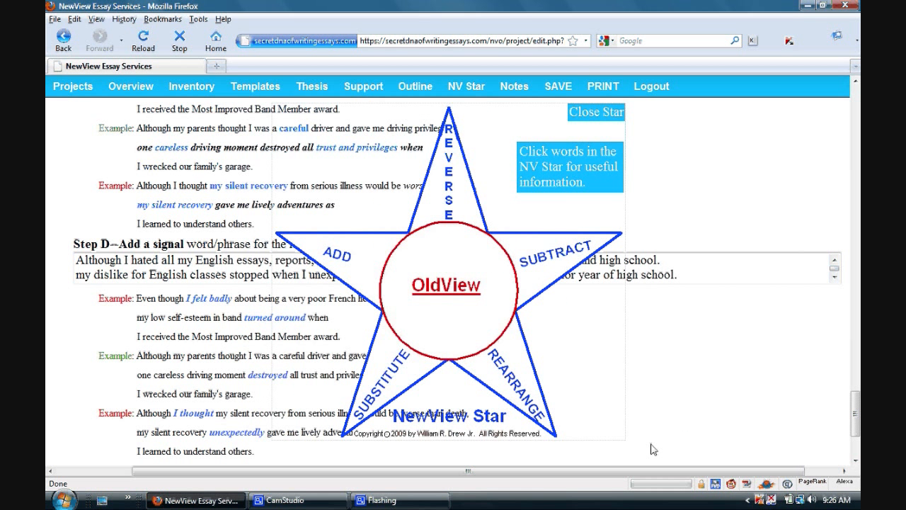
pyautogui.click(597, 113)
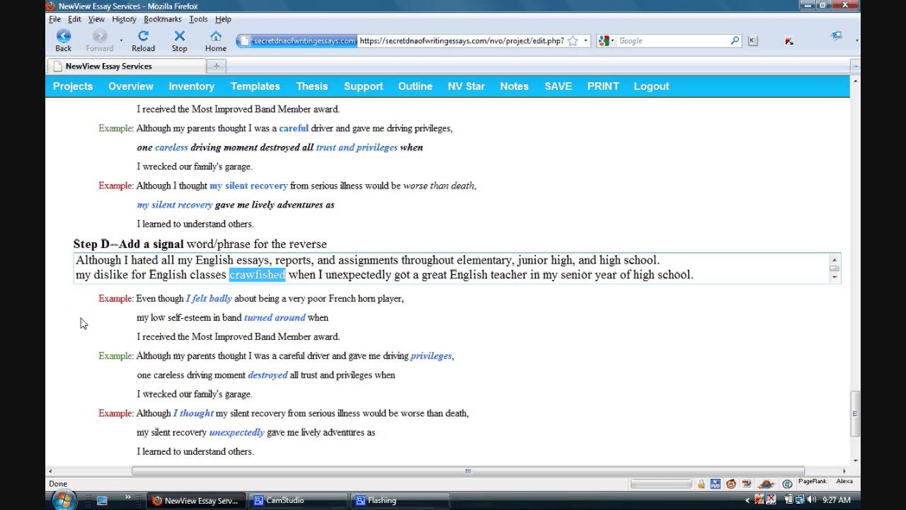
# Copy the complete Step D text into the Step E Trim field.
pyautogui.moveTo(697, 274); pyautogui.dragTo(47, 217)
pyautogui.hotkey('ctrl', 'c')
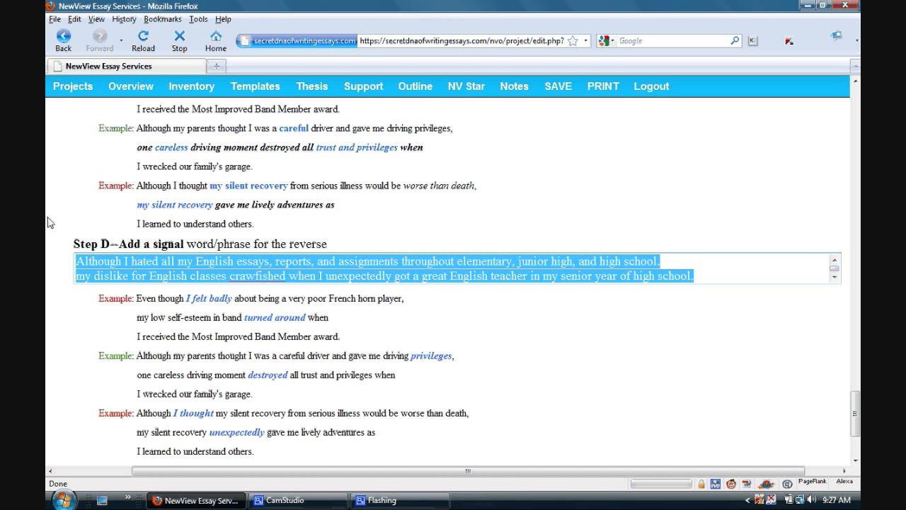
pyautogui.scroll(-4, 103, 297)
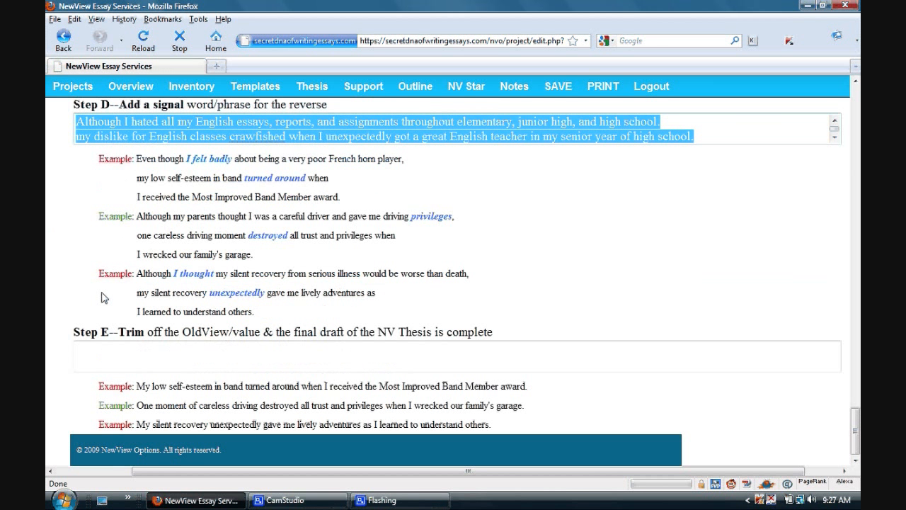
pyautogui.click(116, 352)
pyautogui.hotkey('ctrl', 'v')
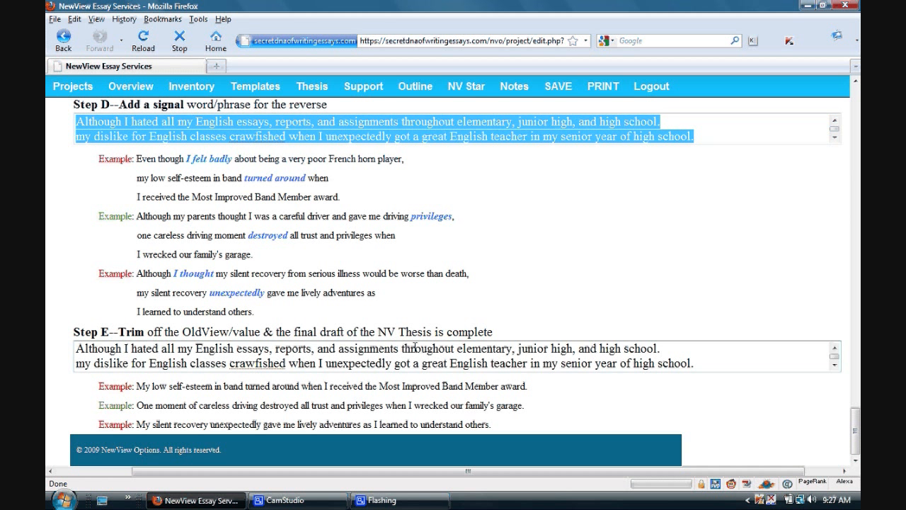
# Delete the "Although" sentence from Step E and capitalize the remaining sentence's first word as "My".
pyautogui.click(676, 347)
pyautogui.moveTo(676, 347); pyautogui.dragTo(51, 338)
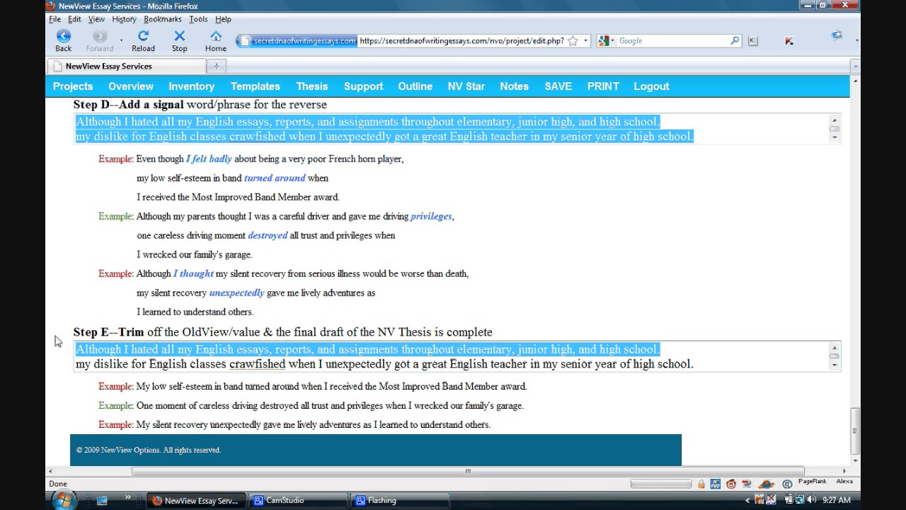
pyautogui.press('Delete')
pyautogui.press('Delete')
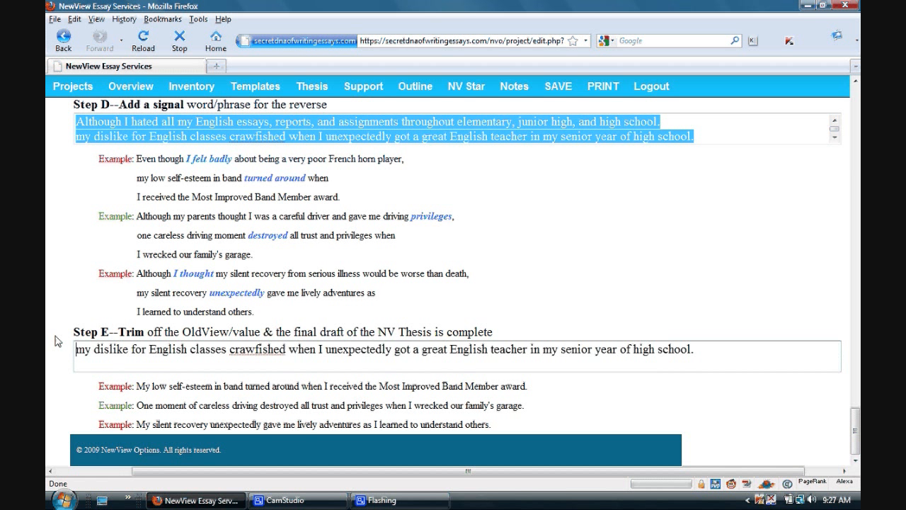
pyautogui.write('M')
pyautogui.press('Delete')
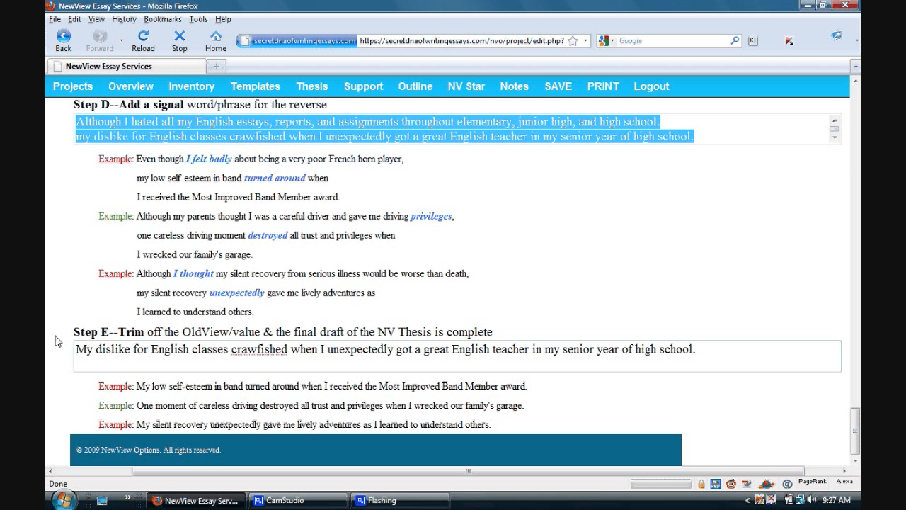